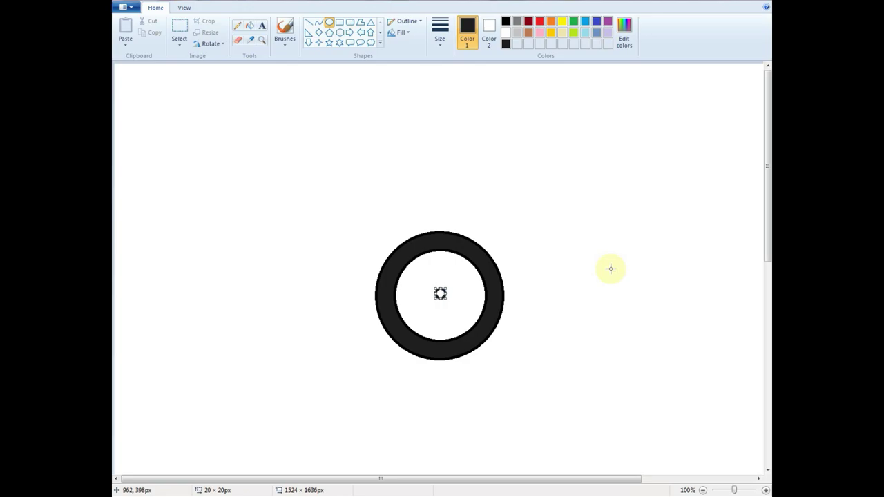
Step: Choose a line thickness and draw a vertical spoke and two diagonal spokes in black through the wheel's centre
click(308, 22)
click(440, 32)
click(446, 121)
mouse_move(441, 295)
mouse_down()
mouse_move(476, 262)
mouse_move(442, 252)
mouse_move(464, 337)
mouse_up()
click(529, 267)
key(ctrl+z)
key(ctrl+z)
click(575, 306)
drag(398, 273, 487, 319)
click(537, 300)
key(ctrl+z)
drag(404, 270, 479, 316)
drag(470, 262, 415, 333)
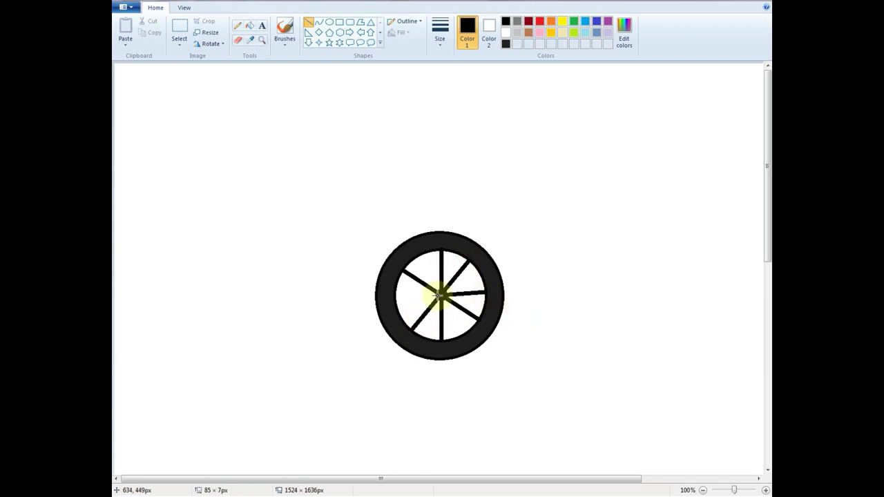
Step: Add the horizontal spoke and further slanted spokes through the hub, filling the gaps between the existing ones
drag(484, 296, 401, 295)
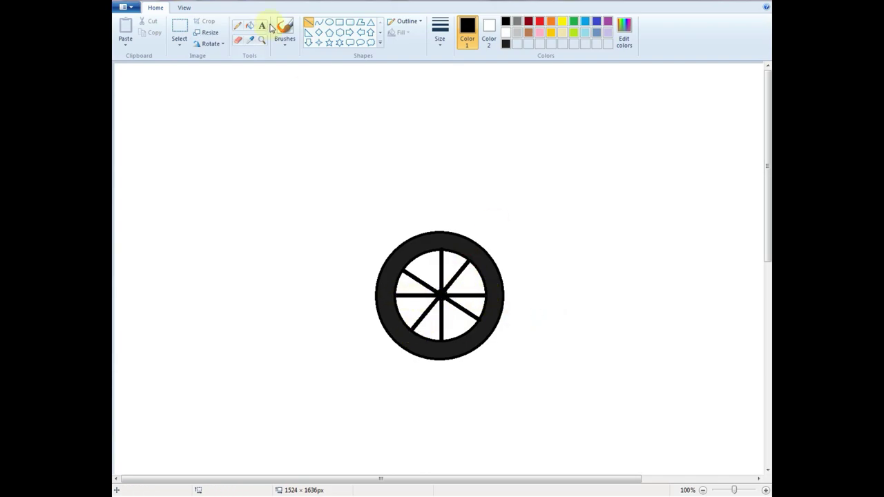
drag(417, 253, 459, 329)
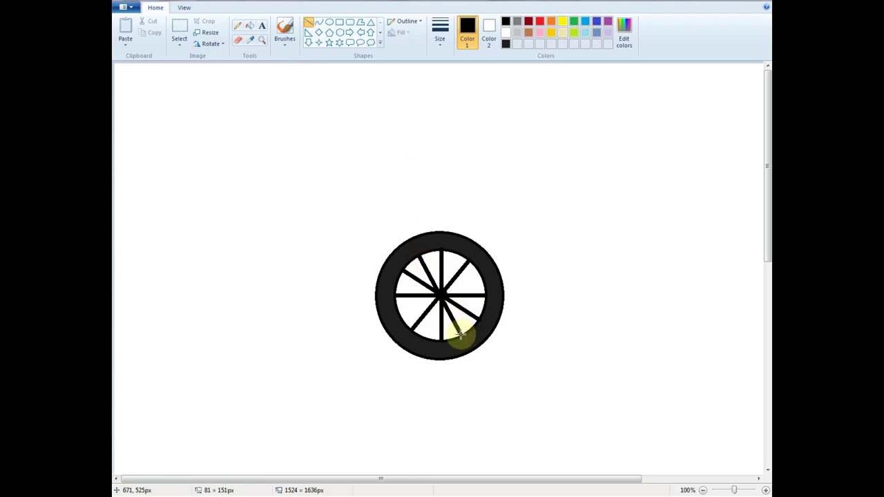
drag(480, 275, 460, 251)
drag(399, 286, 483, 305)
click(179, 29)
drag(563, 145, 288, 391)
key(ctrl+c)
key(ctrl+v)
drag(288, 206, 272, 295)
key(Delete)
mouse_move(327, 198)
mouse_down()
mouse_move(565, 406)
mouse_move(534, 382)
mouse_up()
right_click(535, 382)
drag(447, 382, 447, 225)
drag(447, 226, 446, 201)
key(ctrl+z)
key(ctrl+z)
key(ctrl+z)
key(ctrl+z)
Step: Move the finished wheel to the right side of the canvas and shrink its selection to about 273 × 289 px
mouse_move(353, 190)
mouse_down()
mouse_move(561, 410)
mouse_move(517, 365)
mouse_up()
drag(437, 287, 516, 283)
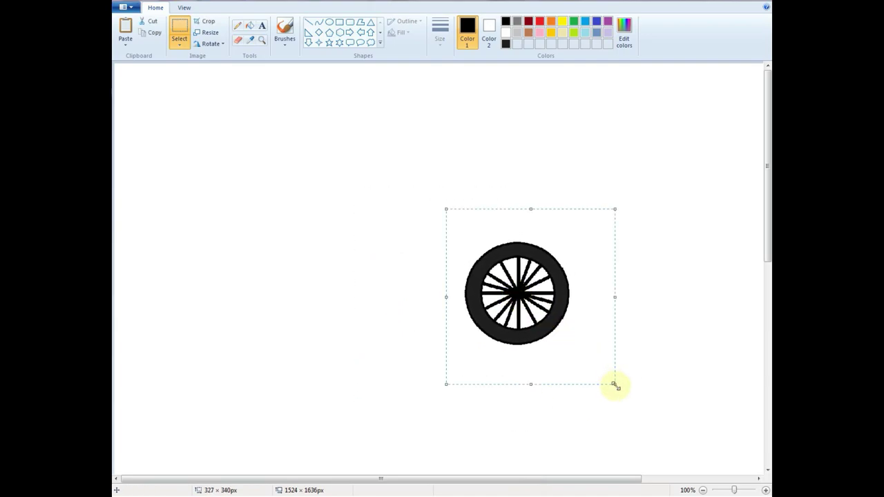
drag(614, 384, 593, 366)
drag(447, 288, 438, 288)
drag(593, 288, 589, 288)
drag(518, 283, 549, 287)
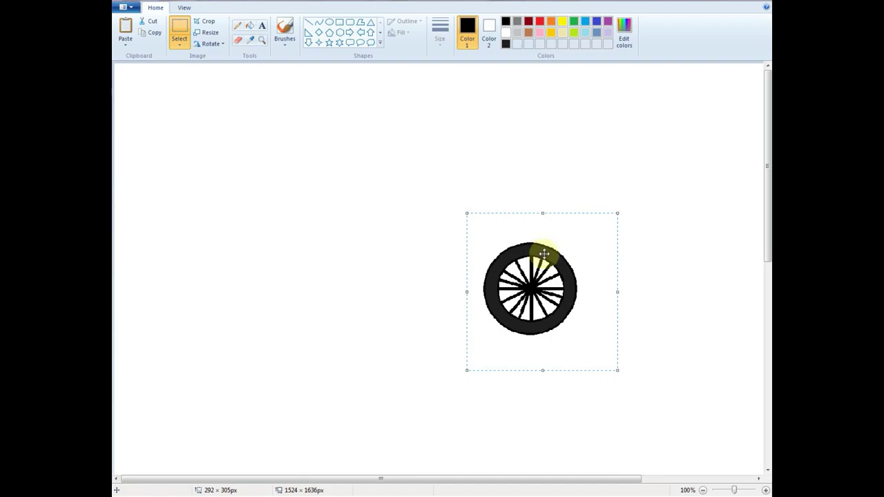
drag(618, 370, 610, 362)
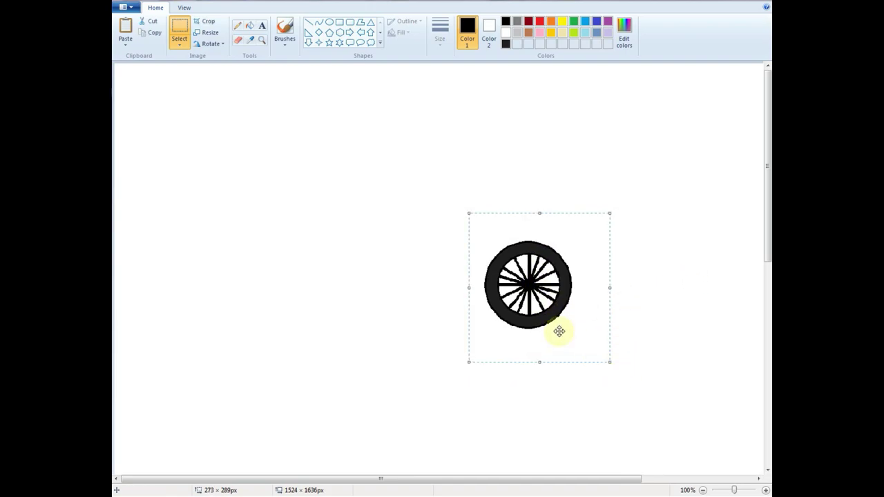
drag(560, 333, 567, 342)
Step: Paste a copy of the wheel and place it above and to the left of the first wheel
right_click(347, 247)
click(366, 280)
drag(187, 134, 325, 216)
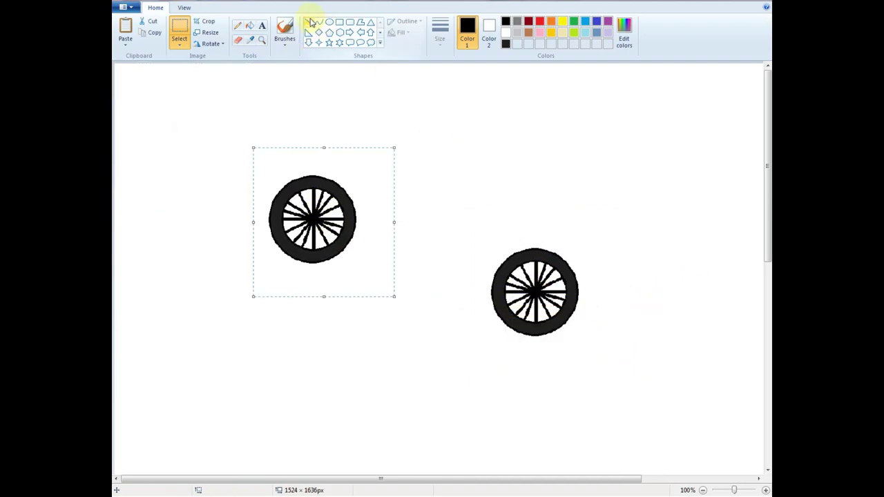
Step: Draw a horizontal black ground line across the canvas at the base of the right wheel
click(309, 23)
drag(543, 335, 762, 336)
drag(543, 335, 116, 336)
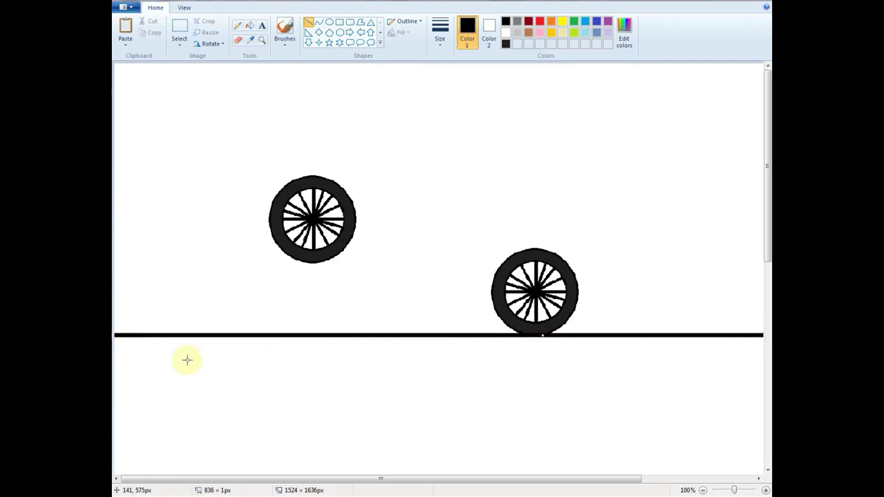
Step: Move the copied wheel down onto the ground line, level with the right wheel
click(179, 31)
drag(209, 127, 394, 291)
drag(336, 221, 352, 293)
click(610, 276)
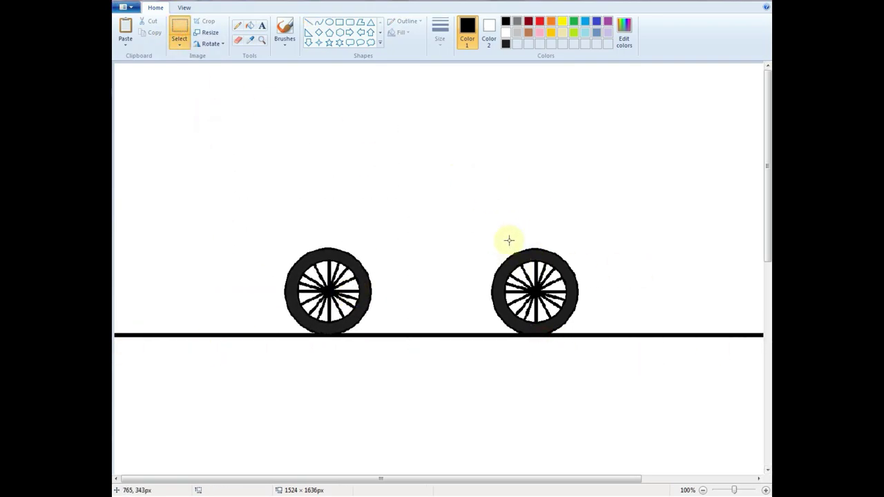
Step: Draw the front fork as two parallel slanted lines rising from the right wheel's hub and close its upper end
click(308, 23)
mouse_move(494, 202)
mouse_down()
mouse_move(517, 257)
mouse_move(484, 208)
mouse_move(523, 289)
mouse_move(534, 292)
mouse_up()
drag(498, 201, 535, 290)
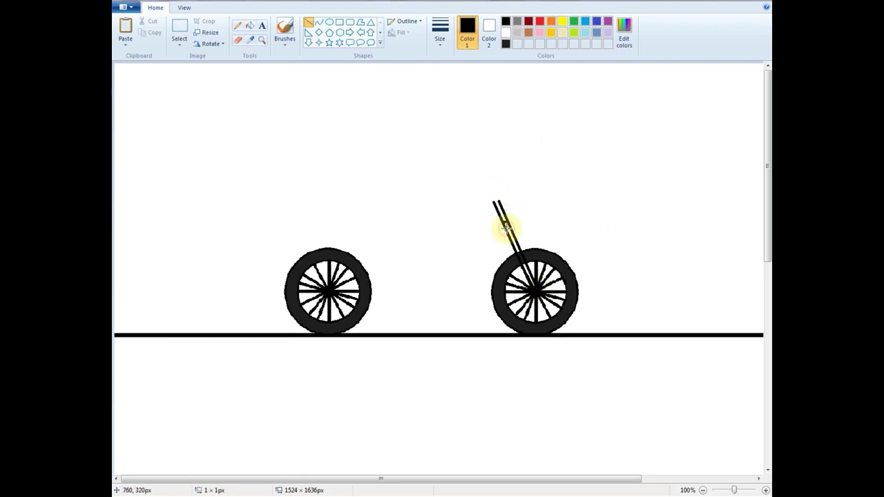
drag(494, 202, 499, 202)
click(319, 23)
click(309, 22)
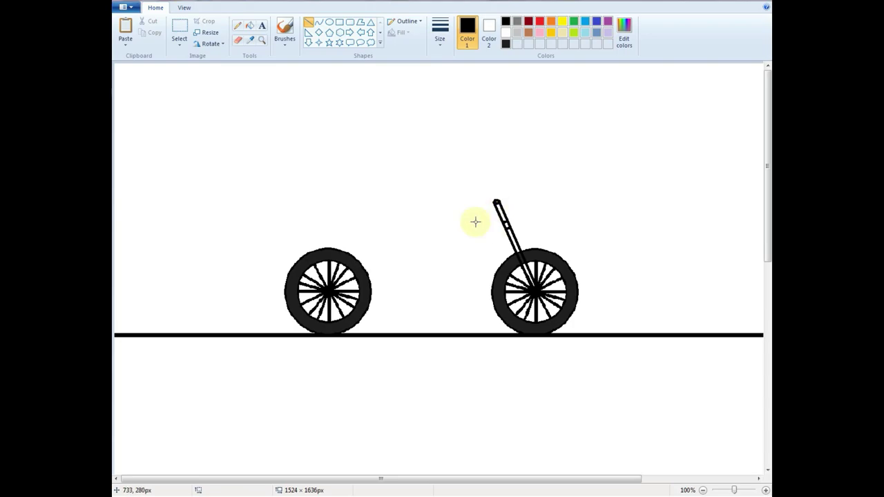
Step: Draw a double-line stay from the rear hub and a vertical double-line seat tube, deleting the tube's excess upper part
mouse_move(329, 287)
mouse_down()
mouse_move(369, 228)
mouse_move(373, 245)
mouse_move(332, 291)
mouse_move(376, 247)
mouse_move(330, 288)
mouse_up()
key(ctrl+z)
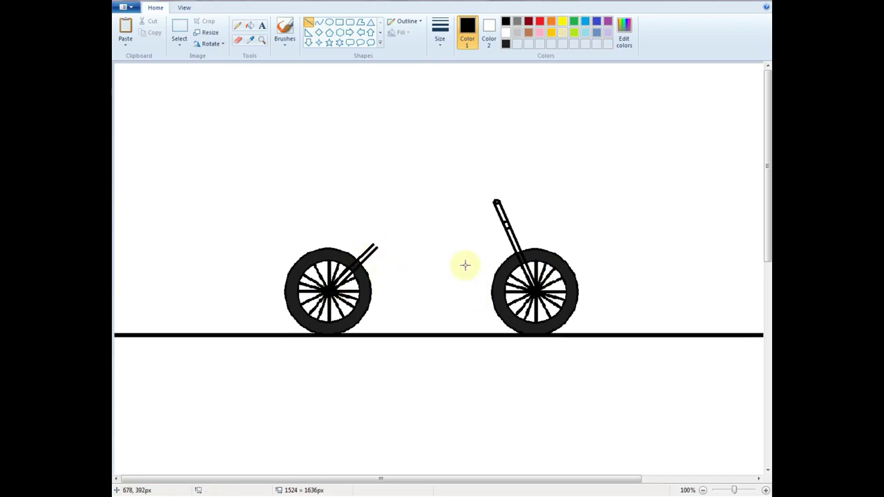
mouse_move(373, 203)
mouse_down()
mouse_move(396, 296)
mouse_move(397, 277)
mouse_up()
drag(380, 221, 388, 279)
click(179, 31)
drag(332, 158, 407, 221)
key(Delete)
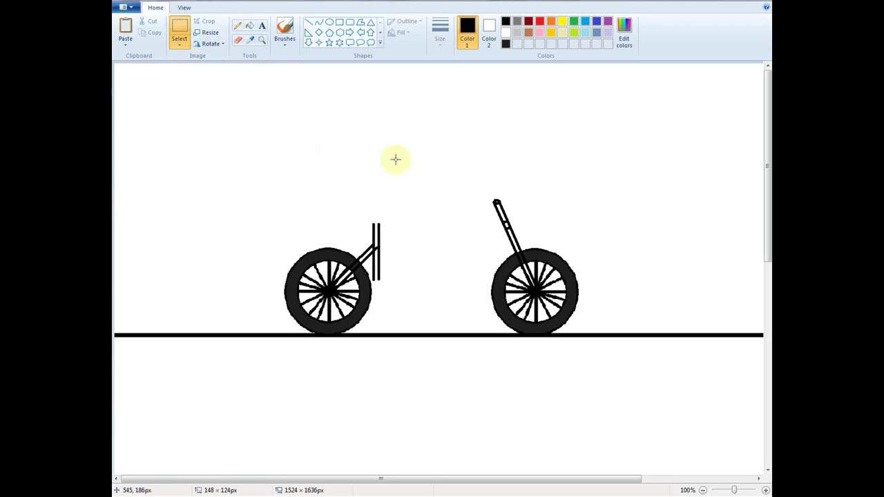
Step: Draw a crank circle about 32 px wide ahead of the seat tube and connect it to the rear hub with curved lines
click(330, 21)
drag(395, 275, 414, 296)
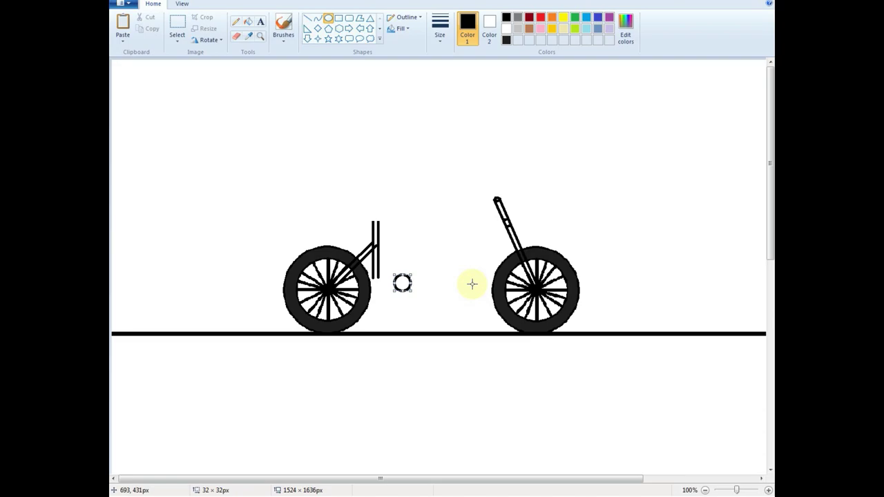
click(317, 18)
mouse_move(329, 287)
mouse_down()
mouse_move(386, 279)
mouse_move(355, 282)
mouse_move(430, 253)
mouse_move(450, 272)
mouse_move(345, 283)
mouse_move(379, 281)
mouse_move(345, 286)
mouse_move(373, 293)
mouse_up()
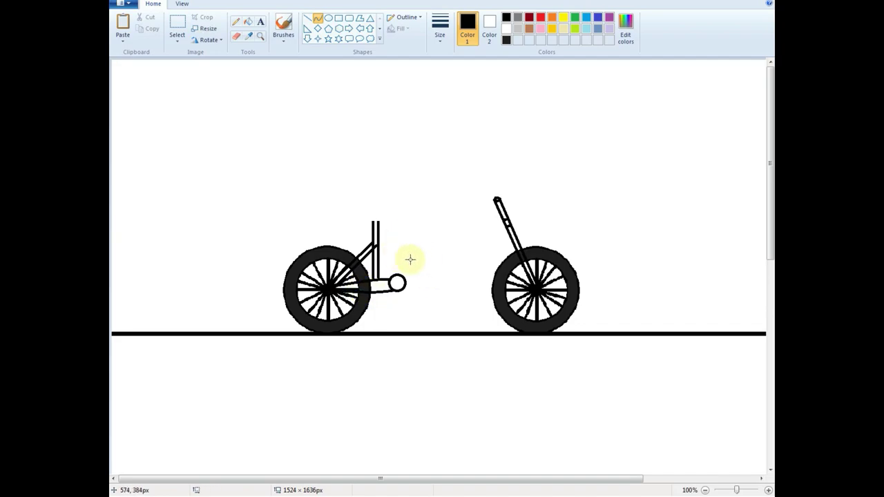
Step: Move the front wheel and fork together slightly closer to the rear wheel along the ground line
click(177, 28)
drag(446, 131, 603, 336)
drag(538, 257, 517, 260)
click(628, 237)
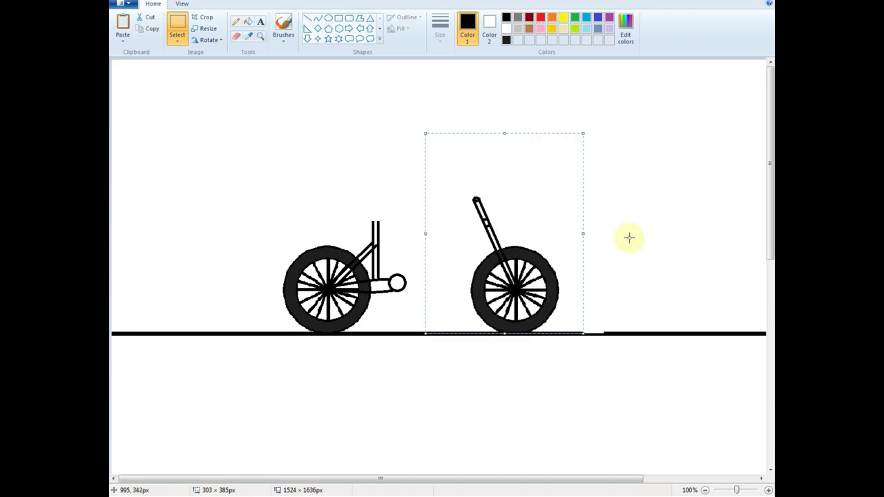
Step: Draw the down tube from crank to fork and the top tube from seat tube to fork as pairs of parallel lines
click(307, 17)
mouse_move(399, 280)
mouse_down()
mouse_move(477, 215)
mouse_move(457, 249)
mouse_move(482, 224)
mouse_up()
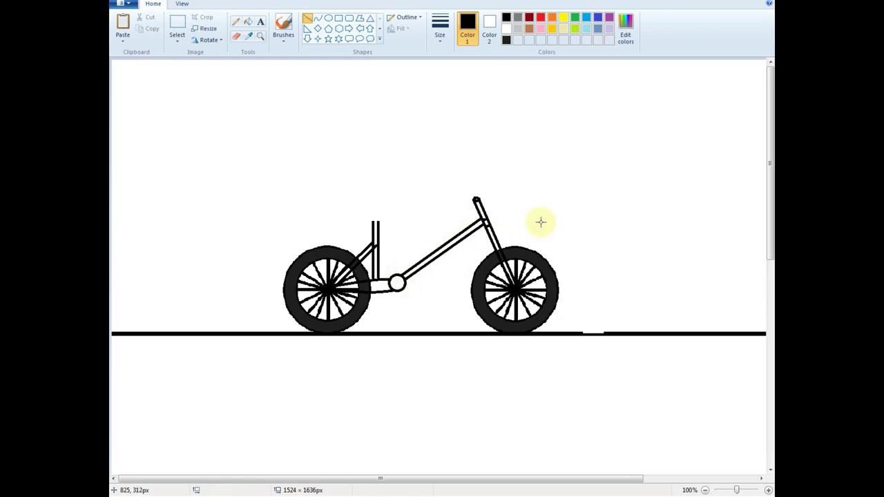
drag(375, 239, 477, 203)
drag(377, 246, 476, 208)
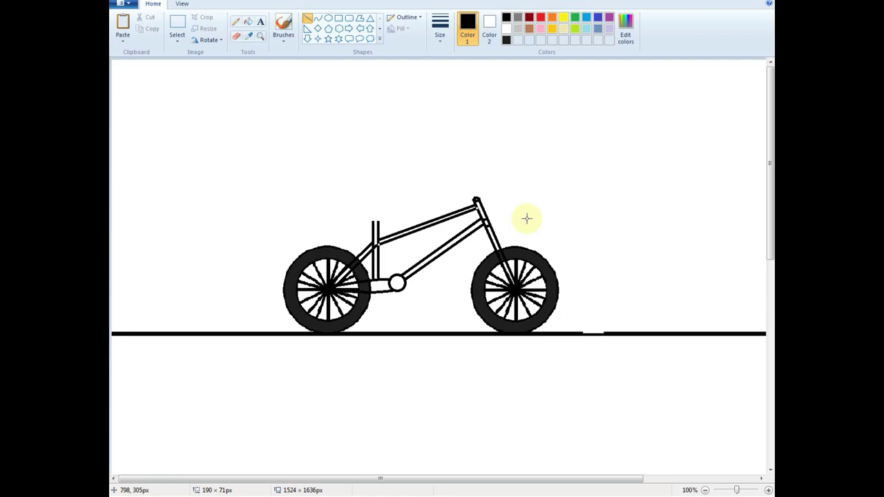
click(573, 196)
Step: Erase the stray line marks where the frame tubes meet
click(235, 36)
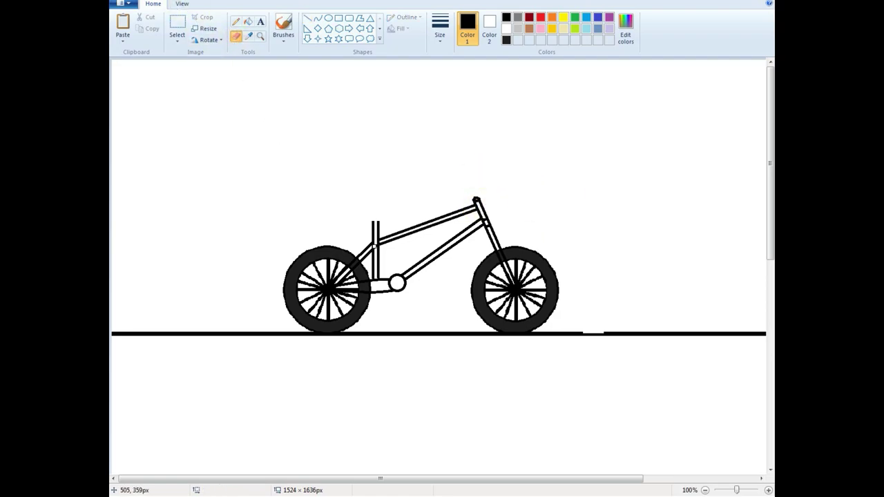
click(768, 490)
drag(770, 160, 770, 198)
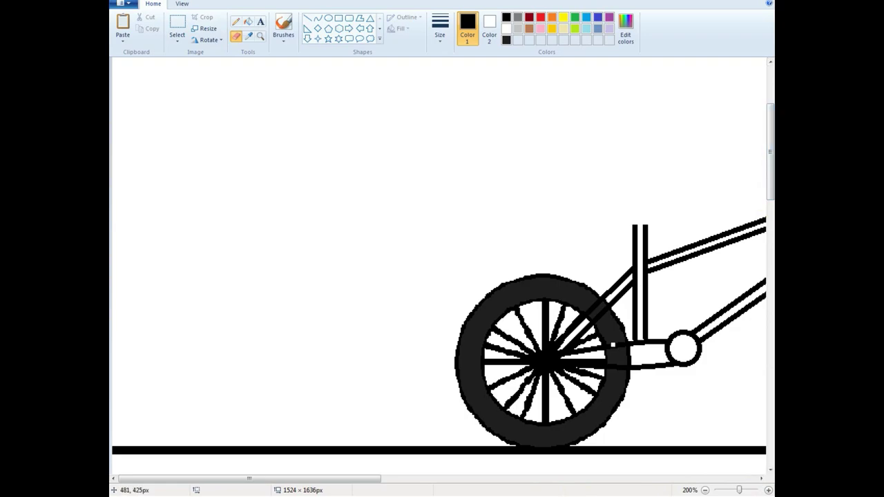
click(705, 490)
Step: Draw the lower handlebar grip as two near-parallel lines running back from the fork's top, closed at the rear end
click(308, 19)
click(319, 20)
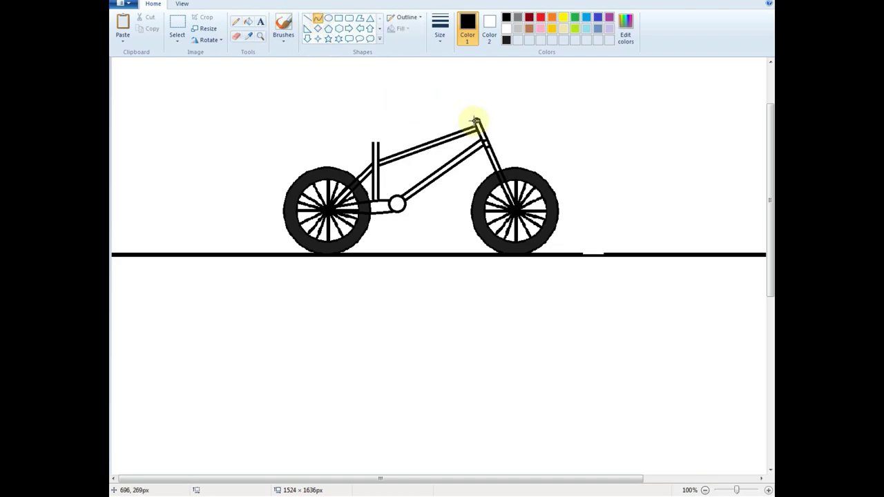
drag(476, 121, 432, 131)
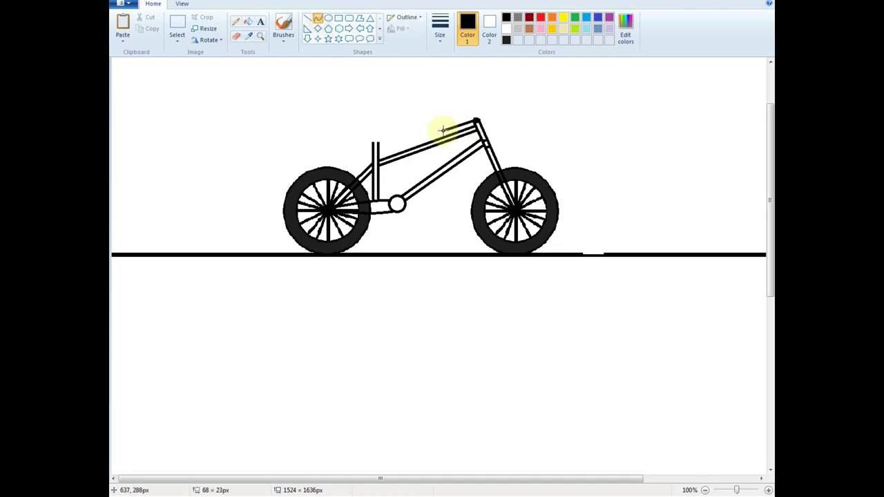
click(452, 125)
click(453, 126)
key(ctrl+z)
drag(475, 120, 445, 130)
click(532, 122)
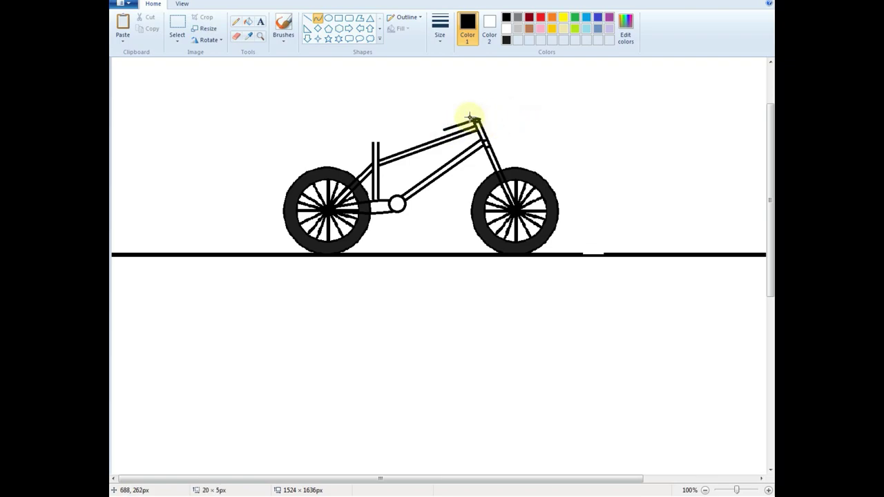
drag(481, 118, 446, 125)
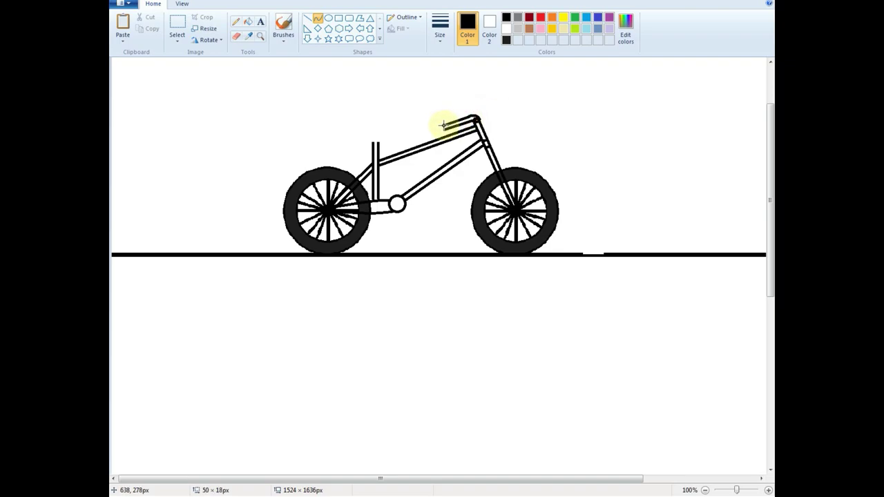
click(442, 125)
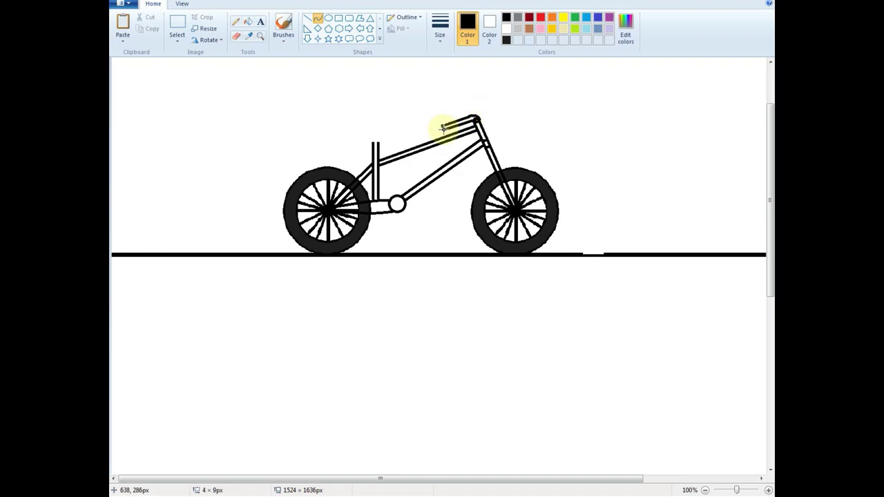
Step: Draw the second handlebar grip above the first, running back from the fork's top with a closed rear end
drag(482, 117, 438, 111)
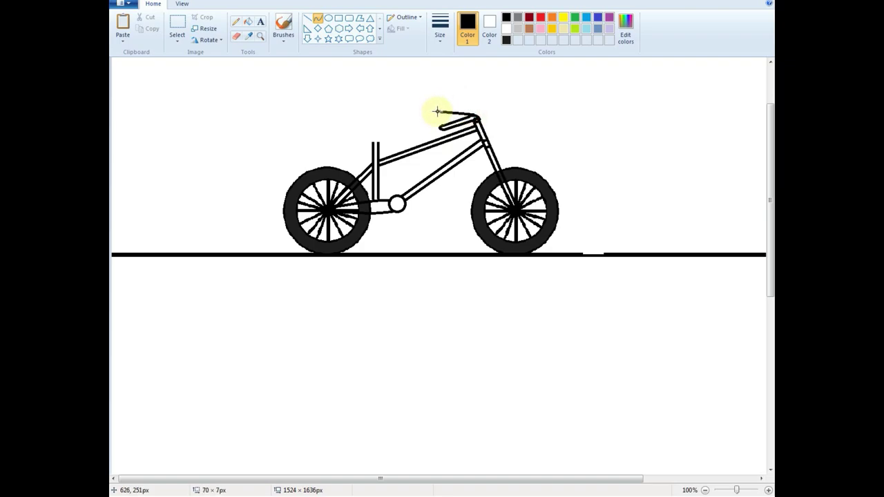
drag(438, 111, 437, 111)
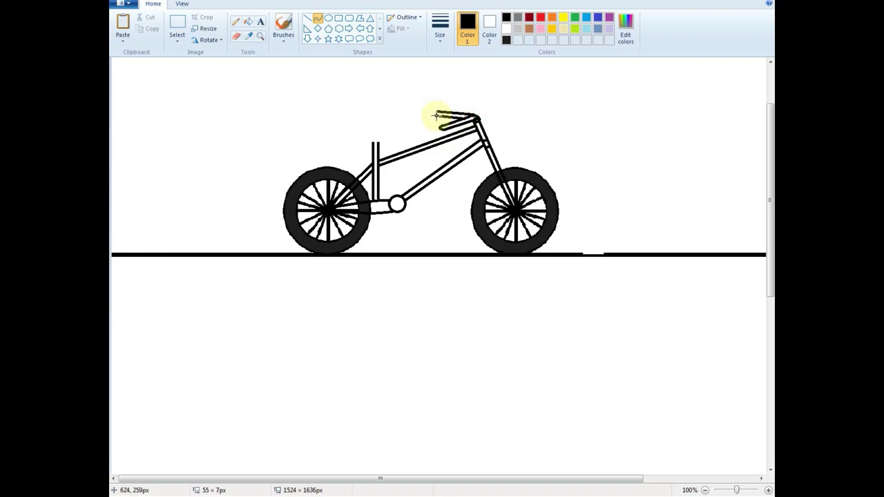
drag(473, 118, 435, 116)
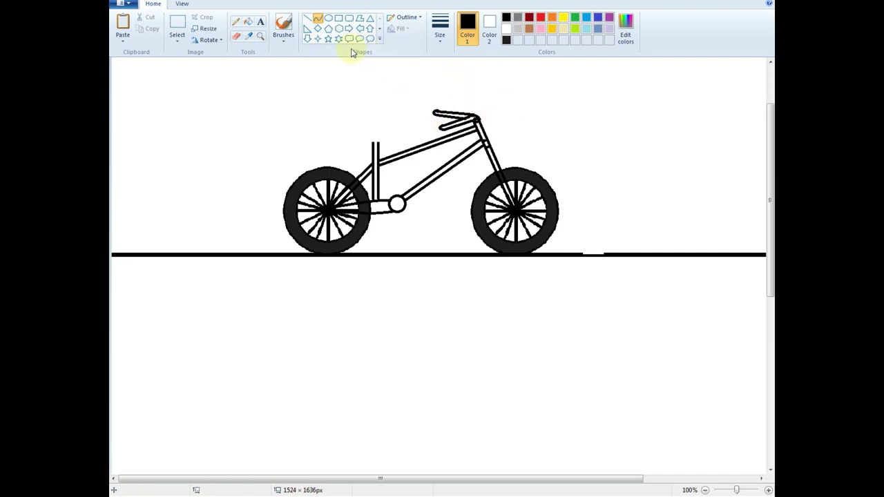
Step: Paint over the fork lines crossing the front tyre using the eraser in the dark tyre colour
click(236, 36)
click(489, 29)
click(506, 17)
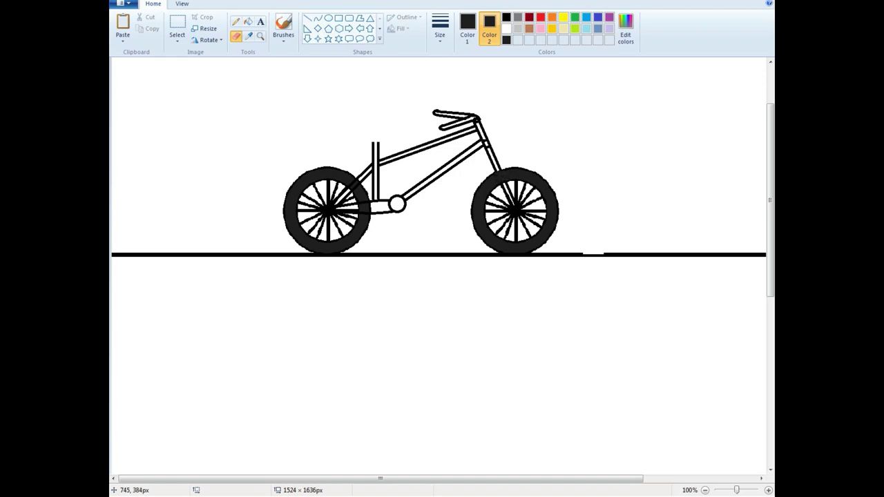
Step: Draw a curved saddle outline on top of the seat tube, undoing the unwanted strokes
click(317, 18)
mouse_move(352, 137)
mouse_down()
mouse_move(397, 138)
mouse_move(375, 144)
mouse_move(396, 138)
mouse_move(364, 130)
mouse_move(381, 135)
mouse_up()
key(ctrl+z)
key(ctrl+z)
key(ctrl+z)
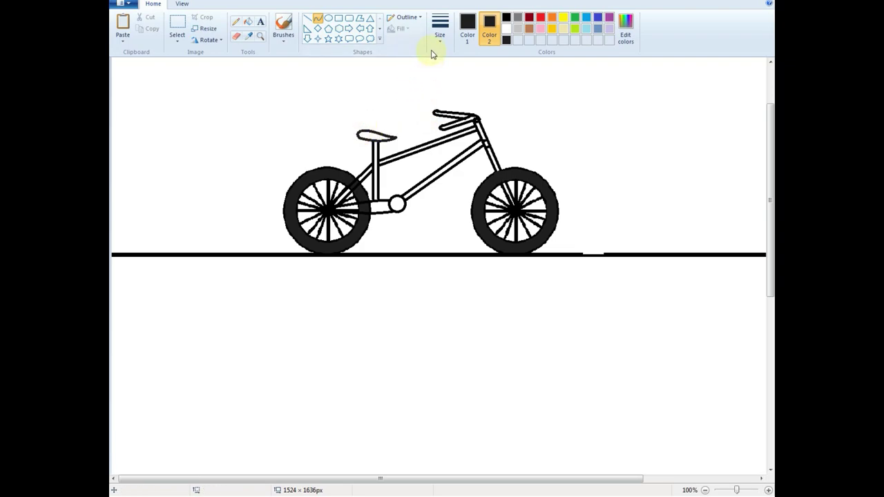
Step: Fill the top tube, down tube, fork and seat tube of the frame with yellow
click(236, 36)
click(552, 28)
click(564, 18)
click(248, 22)
click(467, 28)
click(564, 17)
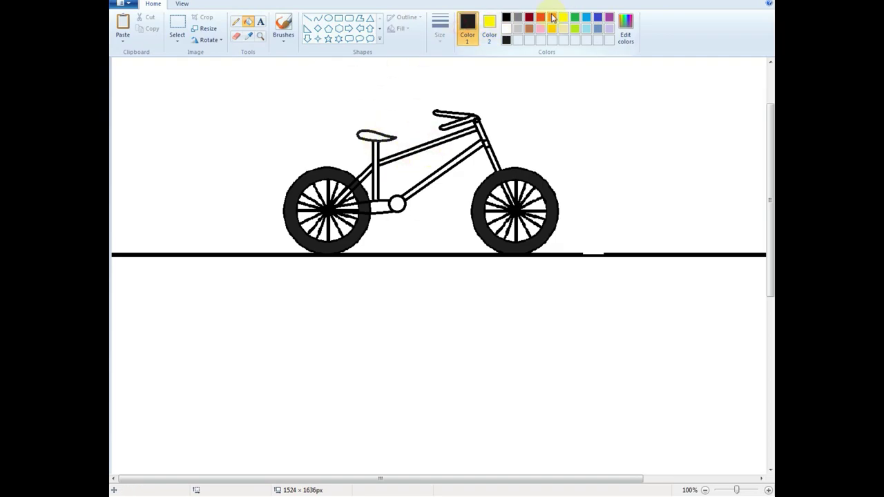
click(446, 140)
click(488, 143)
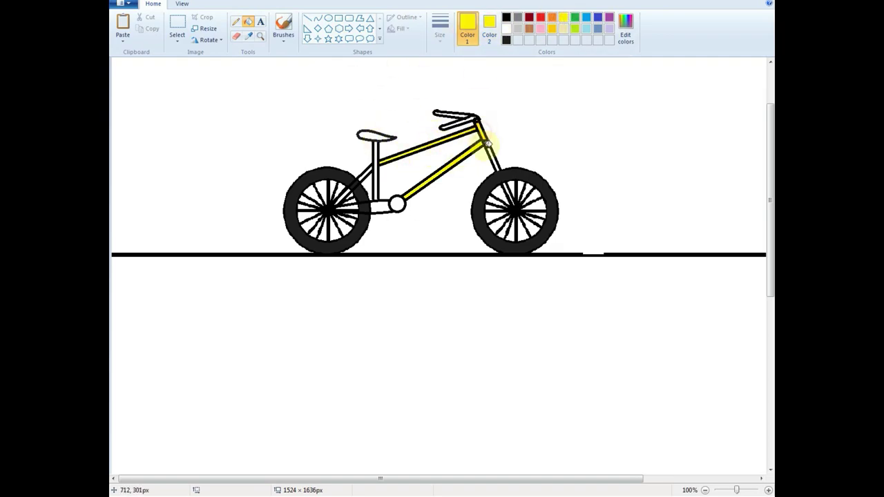
click(377, 169)
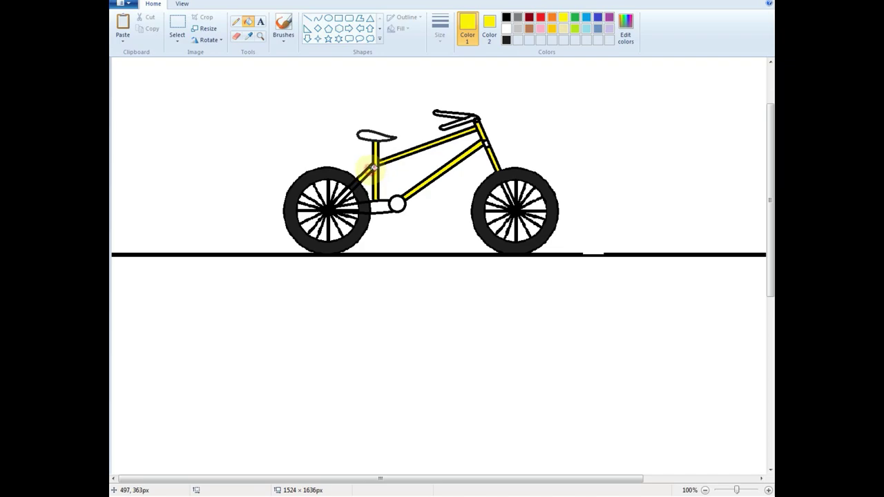
Step: Paint over the stay lines crossing the rear tyre using the eraser in the dark tyre grey
click(506, 40)
click(239, 36)
click(488, 36)
click(506, 39)
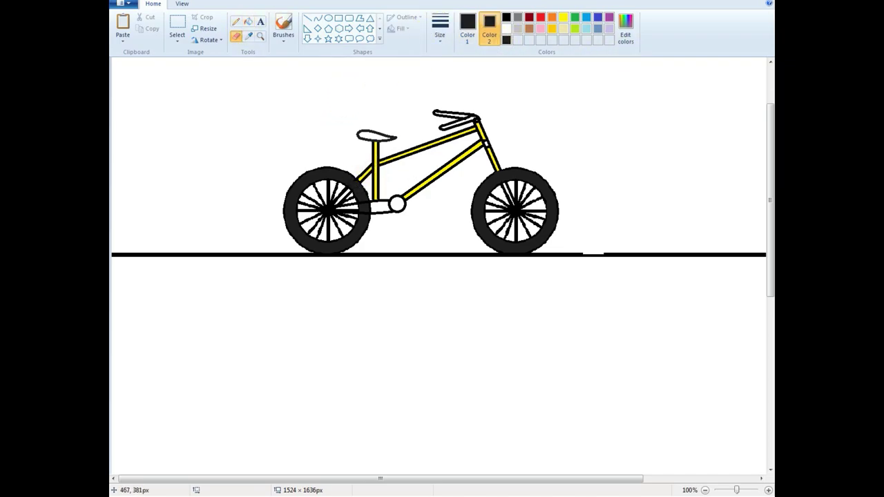
Step: Extend the front fork with black lines across the front tyre down to the hub
click(308, 20)
drag(496, 171, 507, 183)
click(467, 27)
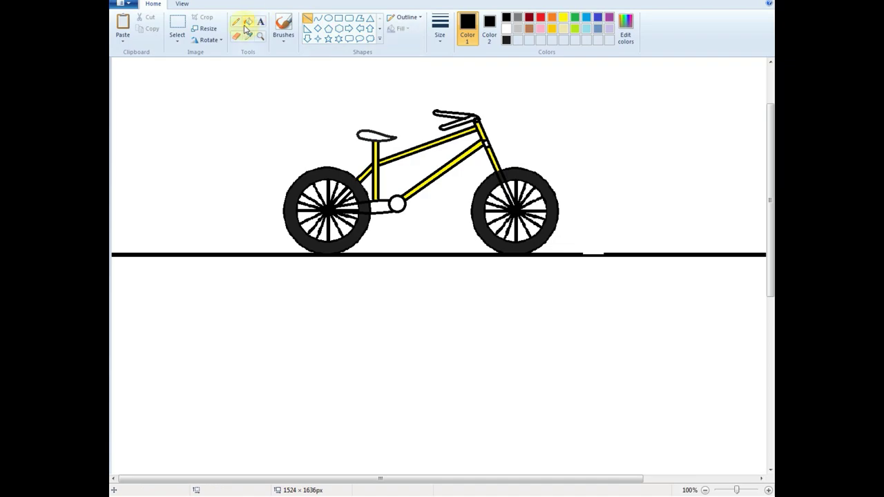
Step: Fill the extended front fork with yellow down to the hub and touch up its missed spots with the eraser in yellow
click(249, 23)
click(503, 185)
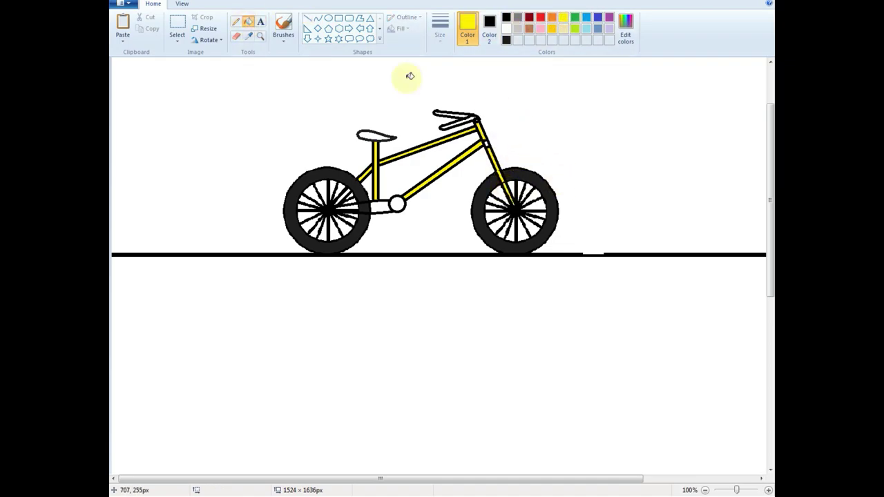
click(490, 28)
click(564, 18)
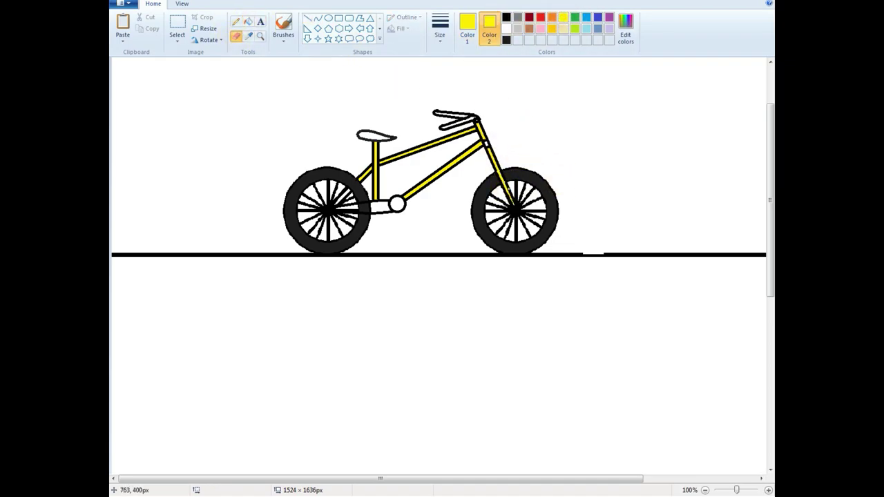
Step: Fill the crank circle and the small joint between the down tube and fork with grey
click(518, 18)
click(249, 22)
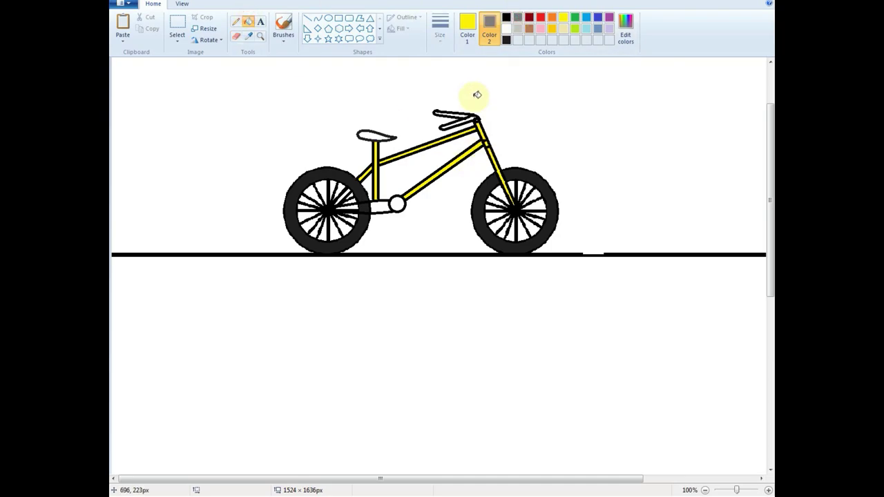
click(467, 29)
click(517, 18)
click(397, 204)
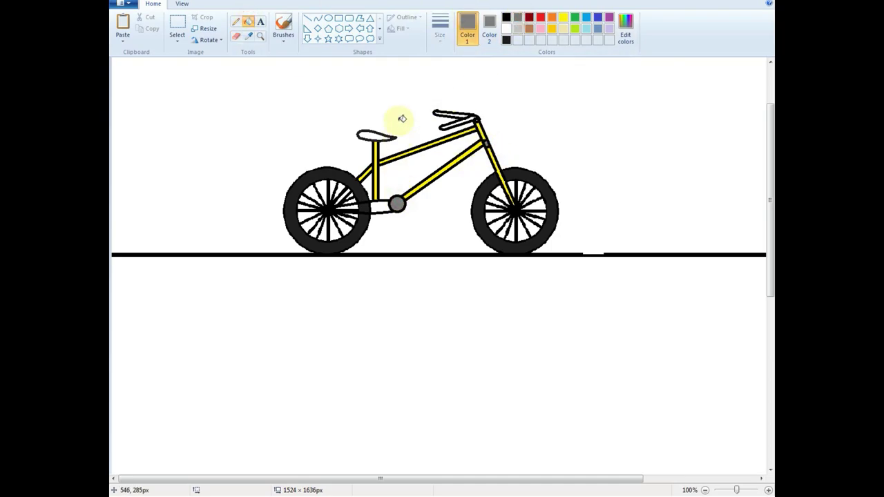
Step: Fill the chainstay between crank and rear hub with yellow and cover its leftover gaps using the eraser in yellow
click(564, 17)
click(369, 204)
click(237, 35)
click(489, 31)
click(564, 18)
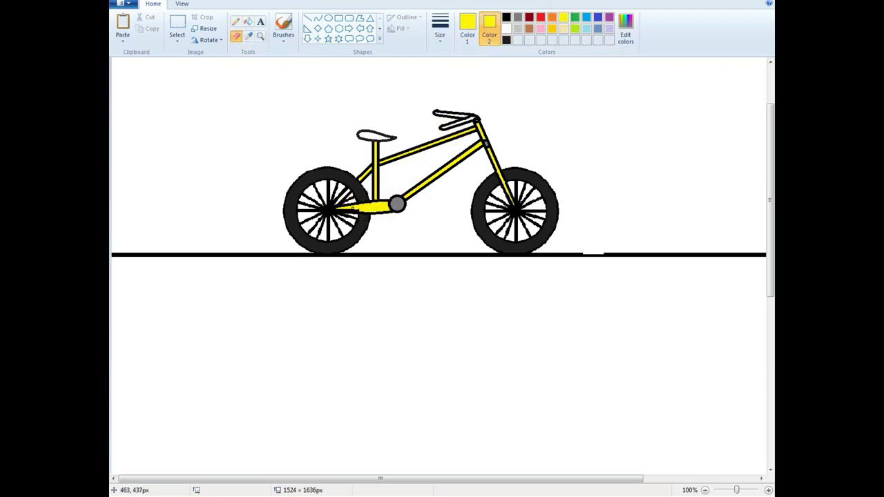
drag(349, 210, 341, 210)
Step: Complete the seat stay across the rear tyre with black outlines and a yellow fill, undoing the stray fill
click(307, 18)
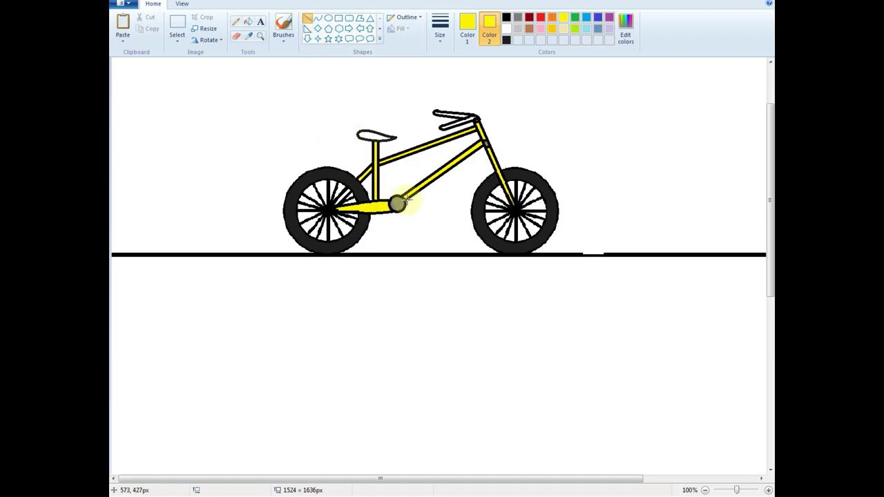
click(249, 22)
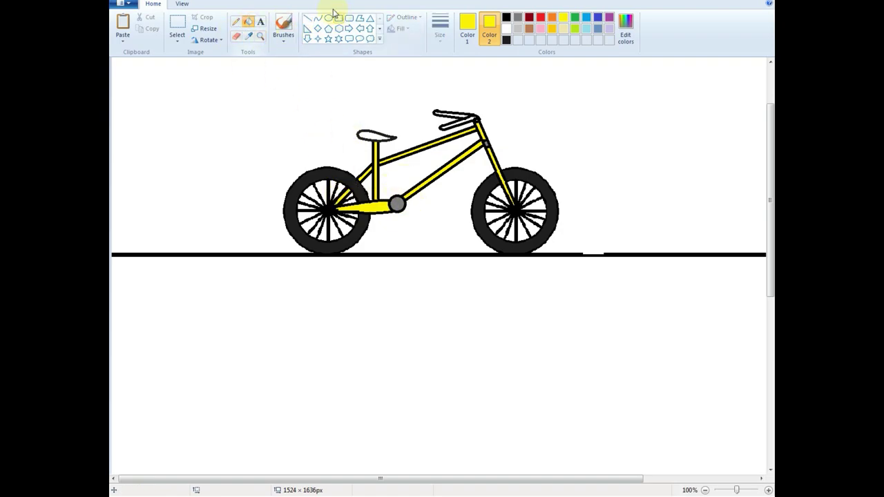
click(307, 18)
click(468, 26)
click(506, 17)
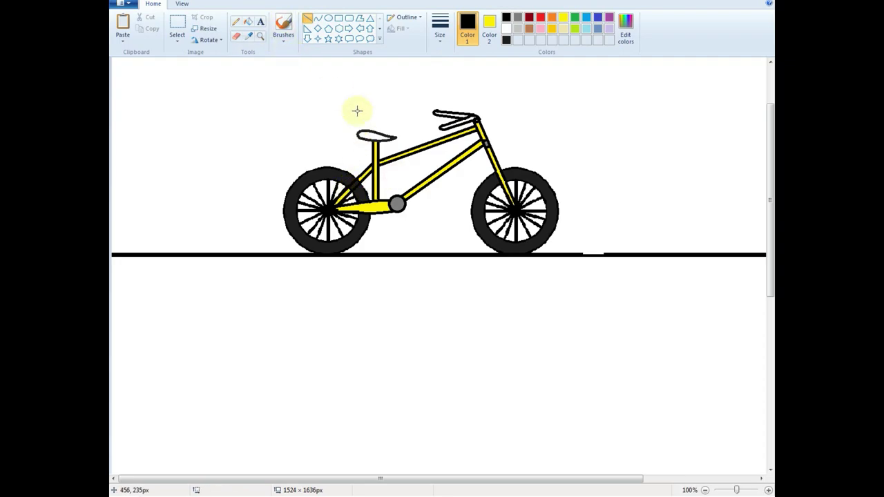
click(248, 21)
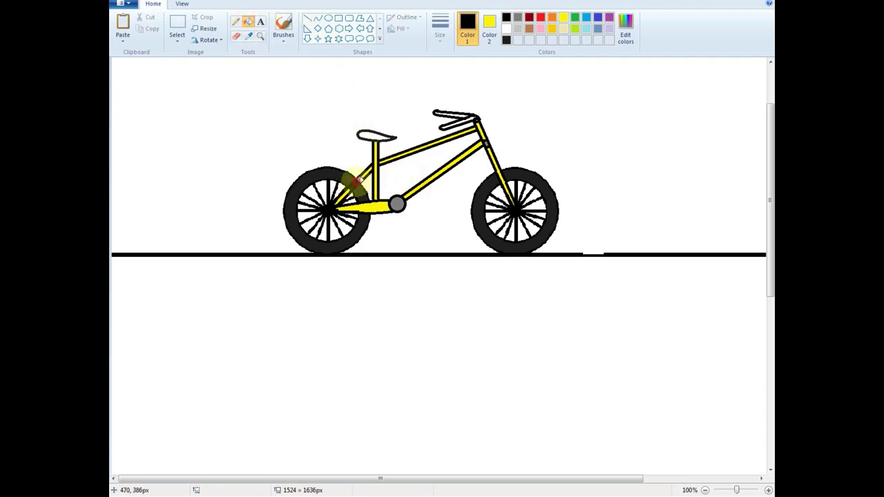
click(563, 17)
click(365, 178)
key(ctrl+z)
click(235, 36)
click(307, 18)
Step: Mark off the grip ends of both handlebars with short black lines
click(318, 17)
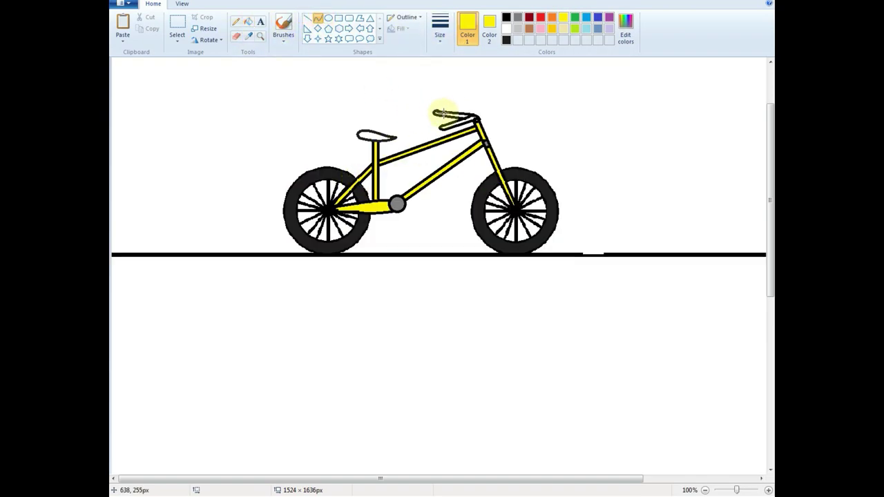
click(506, 17)
drag(450, 112, 454, 127)
Step: Fill the handlebars with grey and their grip ends with yellow, and colour the saddle dark grey
click(248, 21)
click(518, 16)
click(563, 16)
click(442, 112)
click(448, 127)
click(506, 17)
click(377, 135)
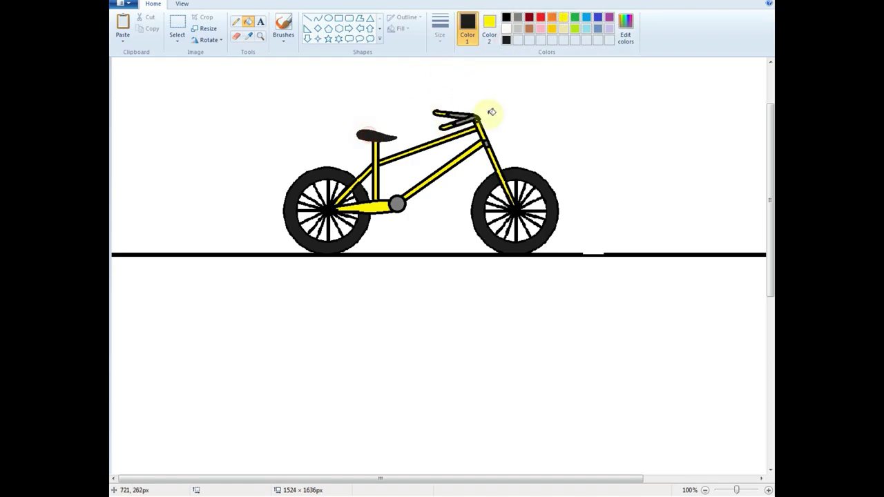
Step: Draw a basket in front of the handlebars with a dark outline and two horizontal bands, undoing the misdrawn curve
click(308, 17)
drag(478, 116, 530, 138)
click(317, 18)
click(528, 136)
mouse_move(531, 139)
mouse_down()
mouse_move(495, 154)
mouse_move(539, 117)
mouse_move(484, 99)
mouse_move(487, 131)
mouse_move(552, 113)
mouse_move(484, 120)
mouse_move(486, 128)
mouse_move(518, 119)
mouse_up()
key(ctrl+z)
click(507, 125)
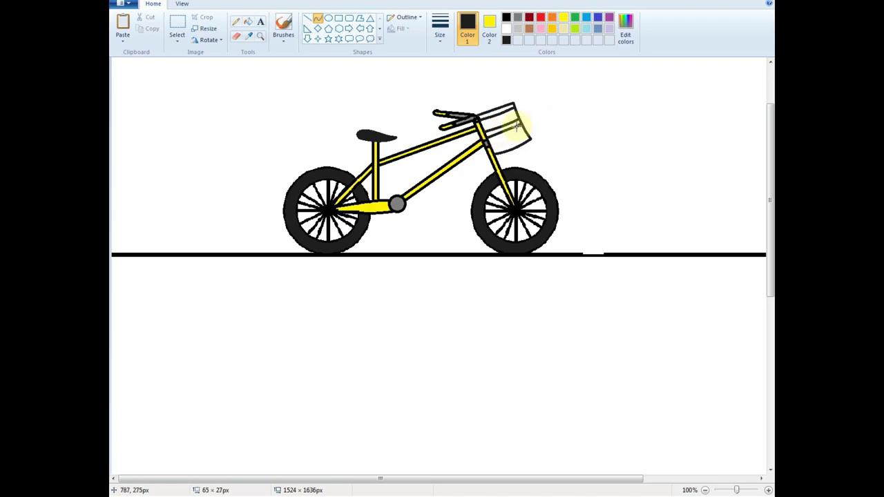
click(511, 136)
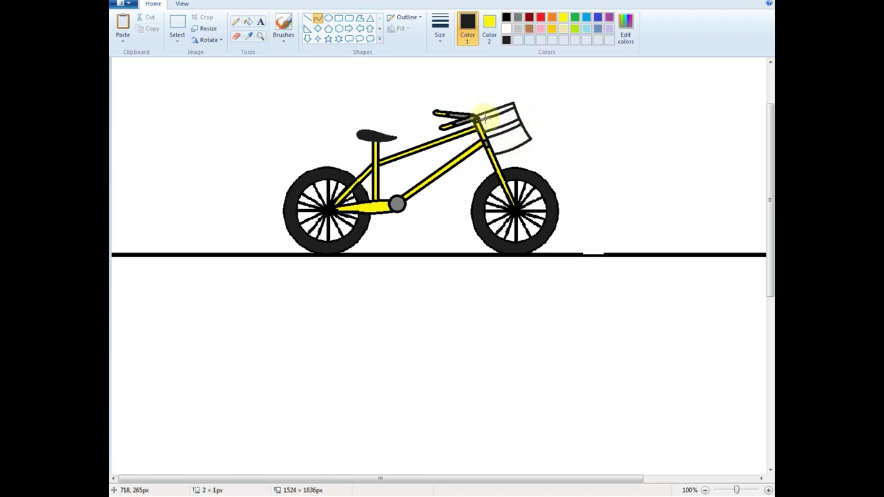
Step: Add two pairs of slanted slat lines in both the upper and lower sections of the basket
click(308, 19)
drag(489, 125, 518, 152)
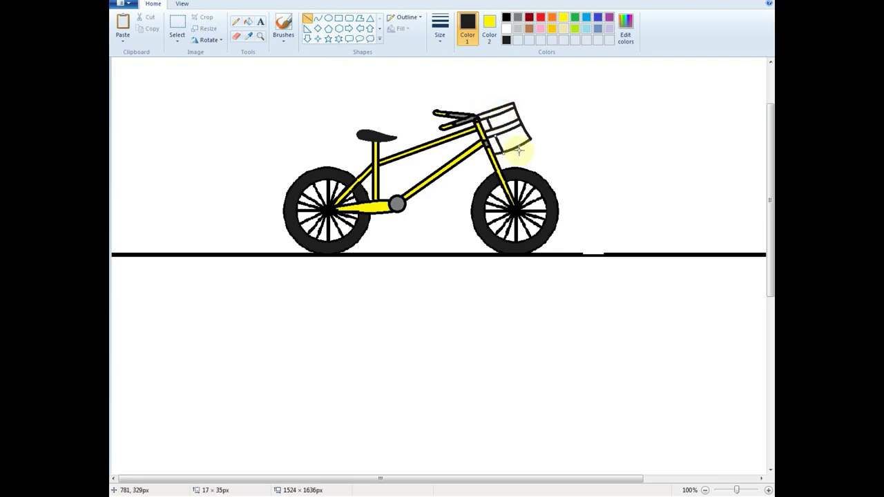
click(500, 117)
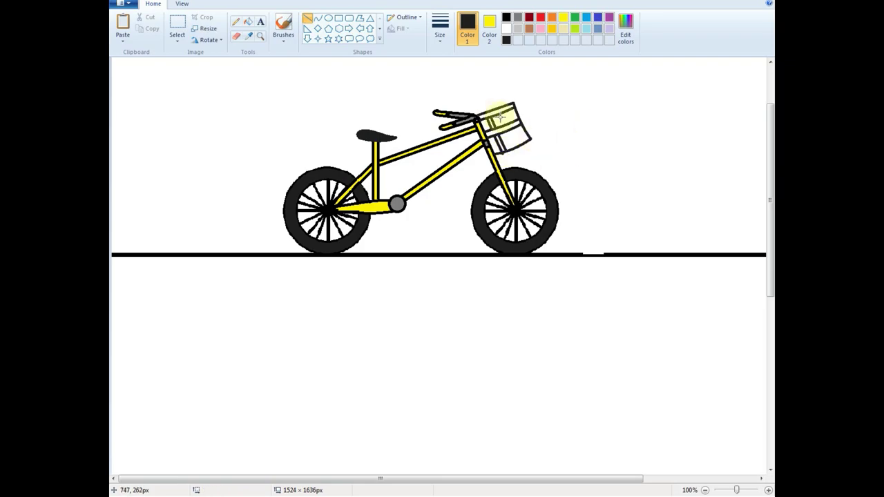
click(547, 116)
drag(507, 127, 501, 116)
click(546, 116)
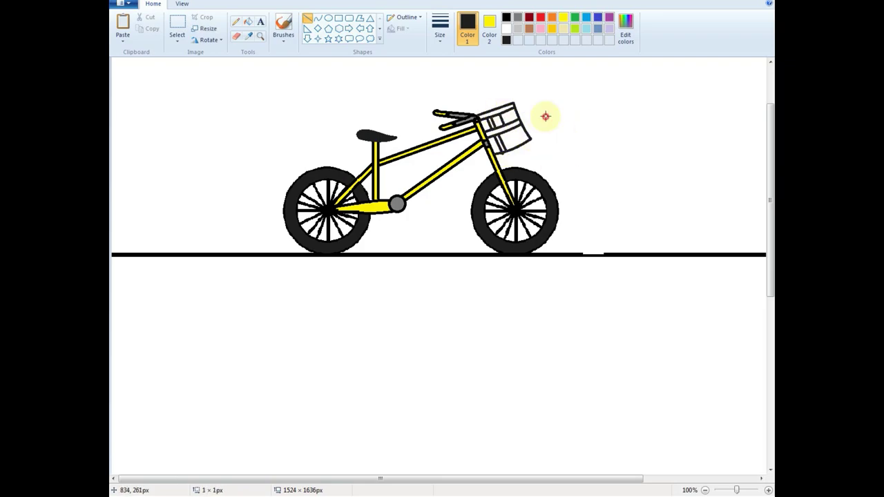
click(543, 126)
drag(502, 111, 505, 117)
click(513, 136)
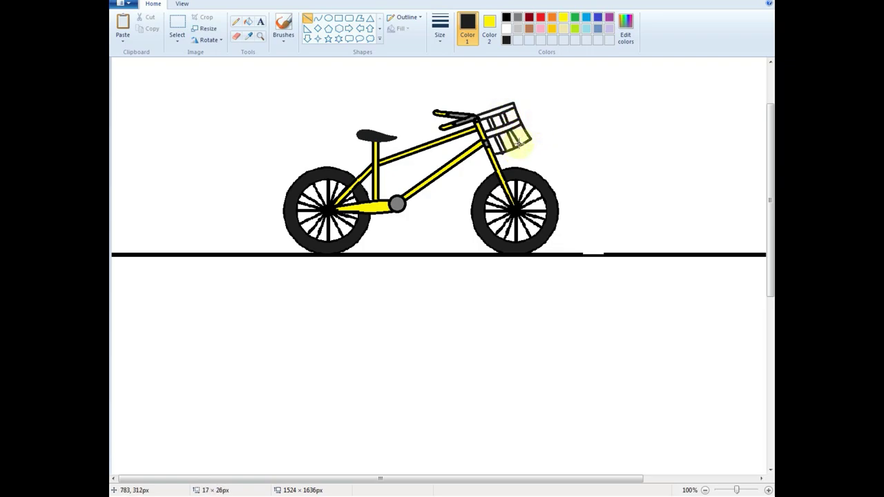
Step: Fill the basket's two horizontal bands with pink and undo the gold fills tried between them
click(248, 21)
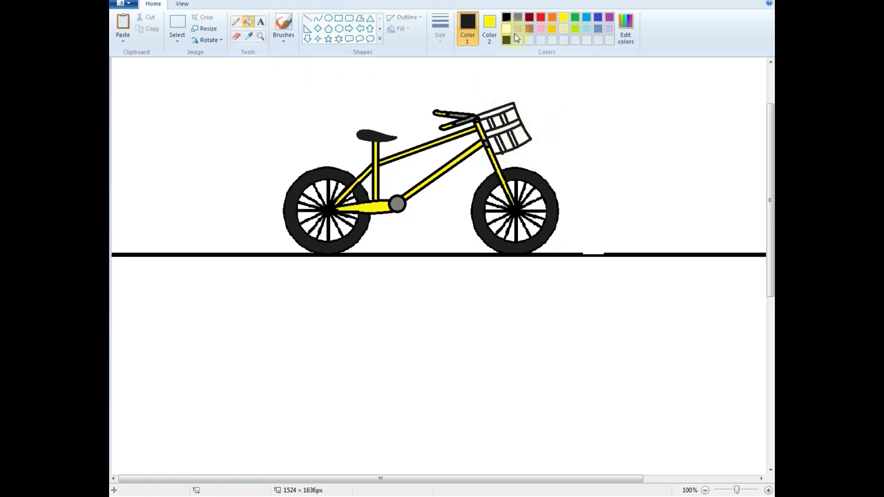
click(541, 28)
click(552, 29)
click(498, 122)
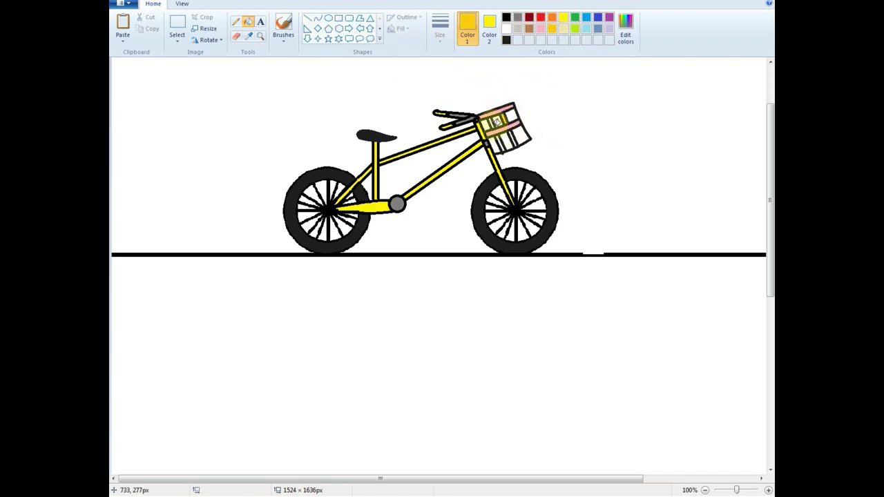
click(503, 142)
click(518, 134)
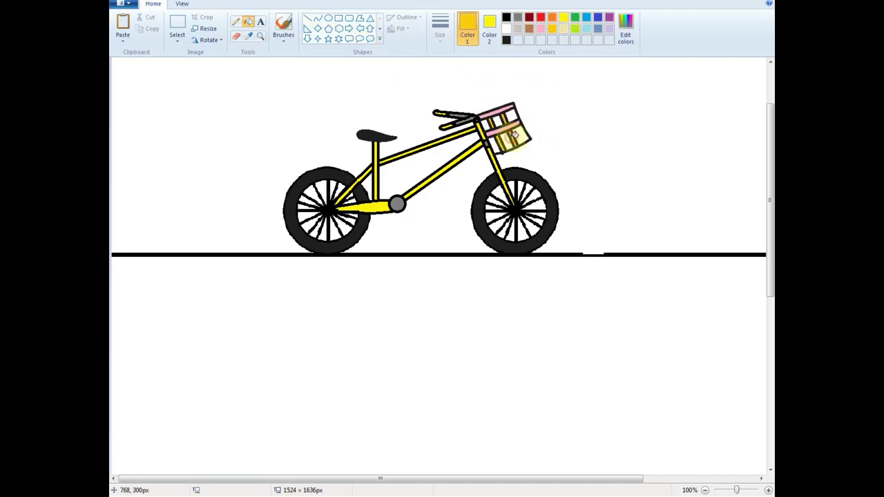
key(ctrl+z)
key(ctrl+z)
key(ctrl+z)
Step: Fill the basket's openings between the slats with lime green
click(574, 28)
click(511, 116)
click(521, 136)
click(505, 143)
click(494, 146)
click(486, 126)
click(498, 122)
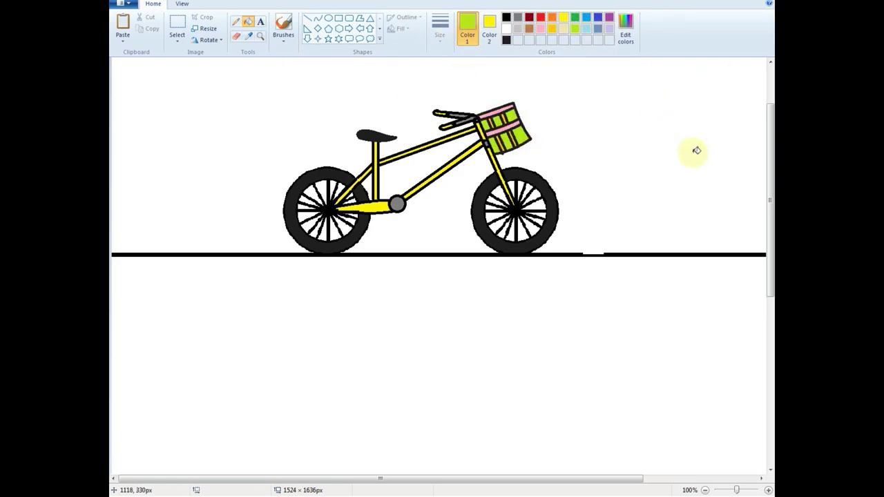
click(587, 28)
click(444, 87)
key(ctrl+z)
mouse_move(633, 479)
mouse_down()
mouse_move(769, 476)
mouse_move(632, 479)
mouse_up()
click(338, 18)
drag(113, 62, 763, 276)
scroll(631, 145, down, 5)
click(596, 274)
scroll(635, 231, up, 12)
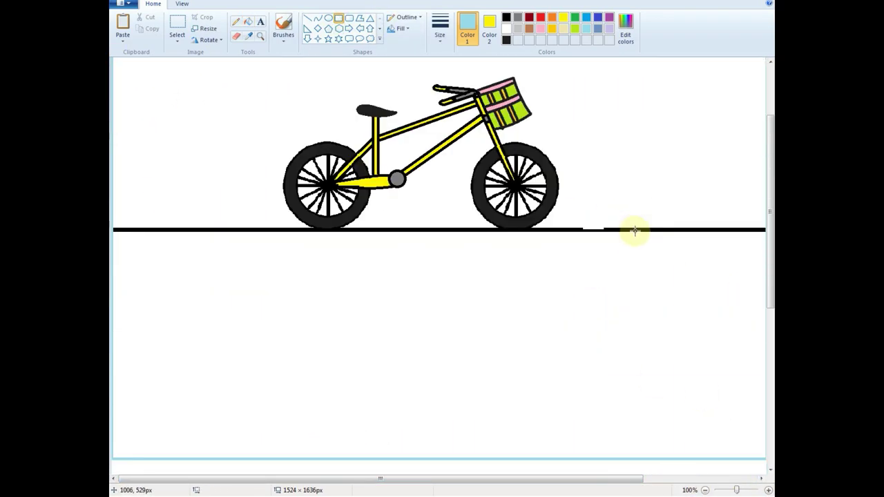
scroll(329, 117, up, 4)
key(ctrl+z)
Step: Frame the scene with a black rectangle and fill the sky, including the gaps in the wheels and frame, with light turquoise
click(506, 17)
drag(113, 62, 766, 472)
click(248, 21)
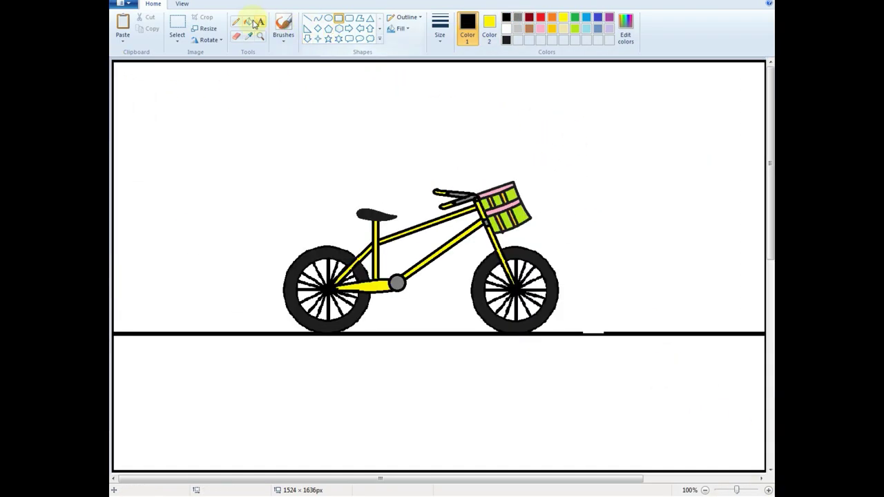
click(587, 29)
click(579, 126)
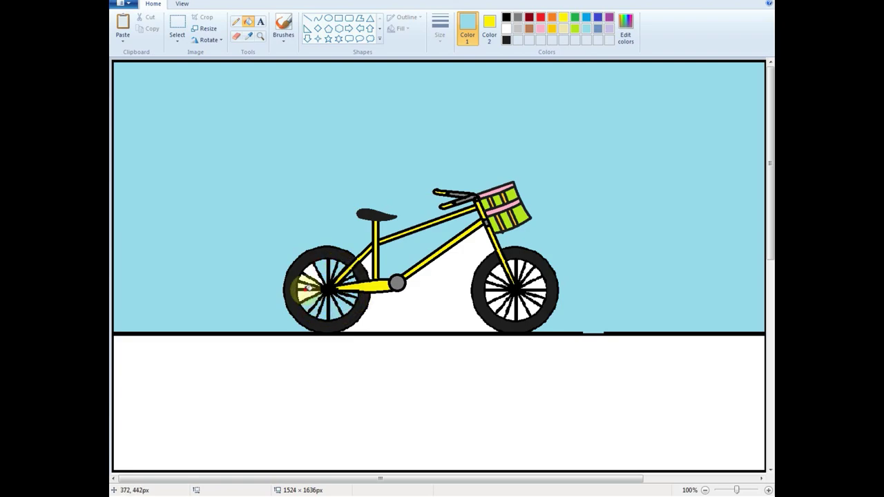
click(474, 257)
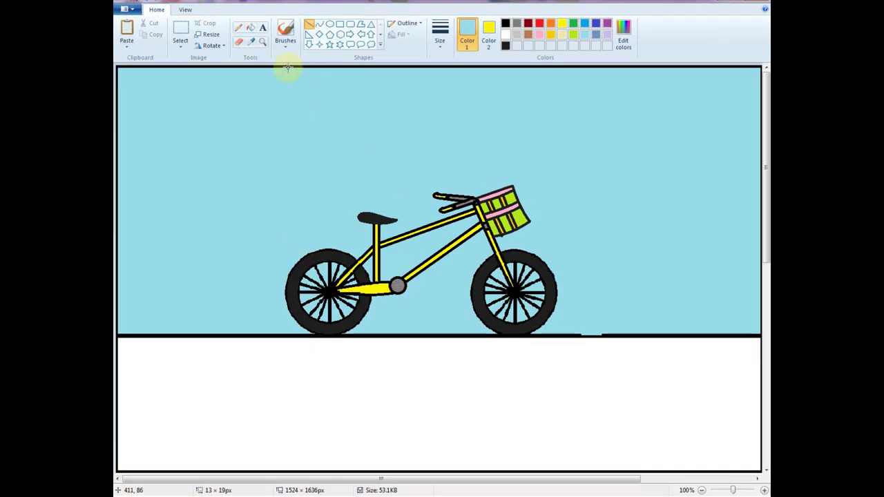
Step: Draw a crank arm and pedal in black lines above the grey crank circle and fill the pedal with black
click(505, 23)
drag(404, 272, 405, 272)
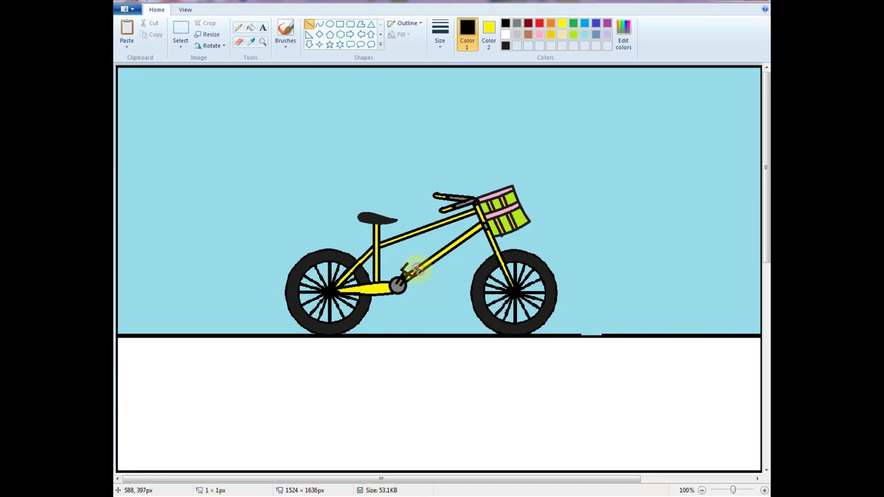
click(250, 27)
click(413, 273)
Step: Close the crank arm's end on the grey circle with a short black curve, undoing the yellow fill
click(320, 23)
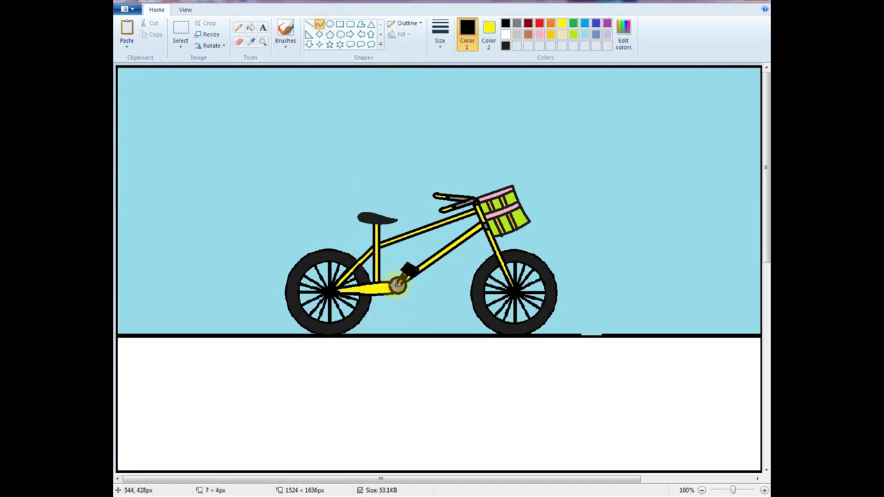
click(251, 27)
click(562, 23)
click(407, 275)
key(ctrl+z)
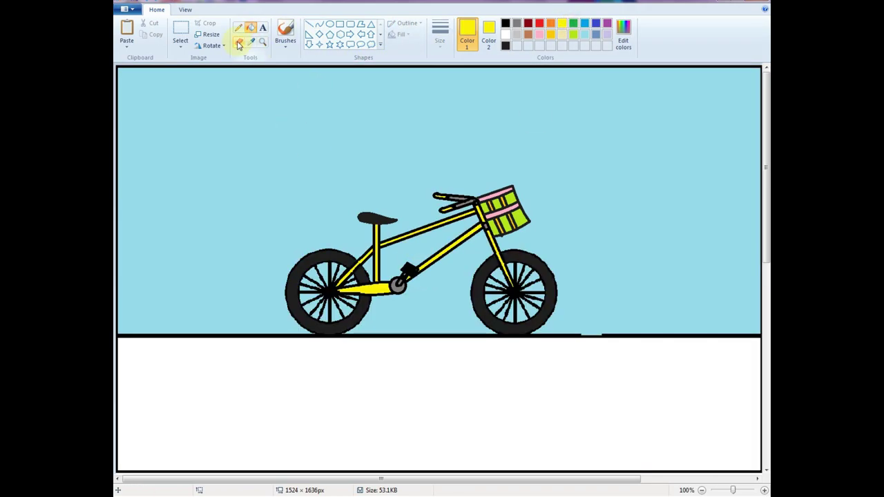
Step: Clear the inside of the crank arm with the eraser in white at 300% zoom and fill it with yellow
click(238, 42)
click(488, 35)
click(517, 23)
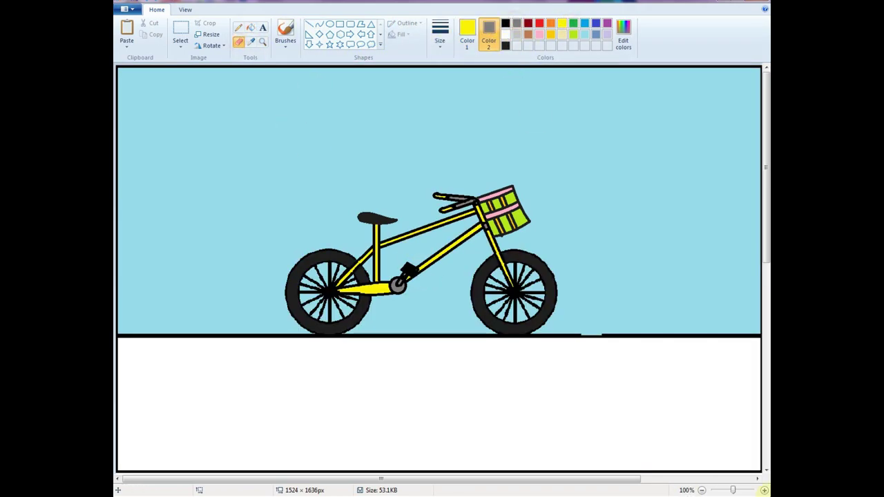
click(764, 490)
click(764, 491)
drag(767, 111, 766, 185)
drag(256, 479, 386, 479)
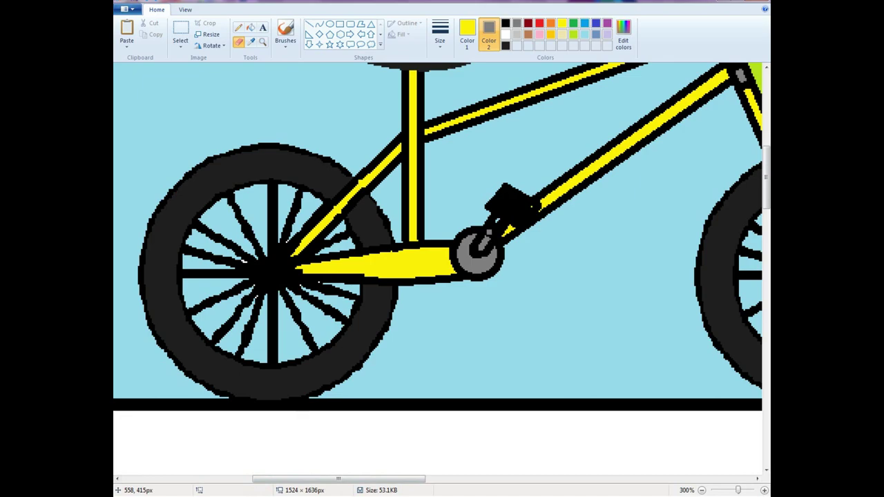
click(517, 34)
click(250, 27)
click(490, 233)
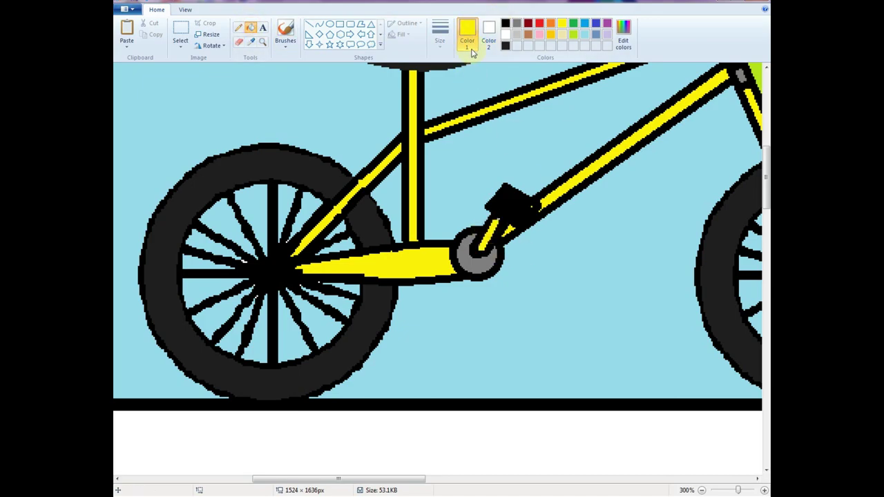
Step: Switch to the eraser with yellow as its colour
click(562, 23)
click(237, 42)
click(467, 31)
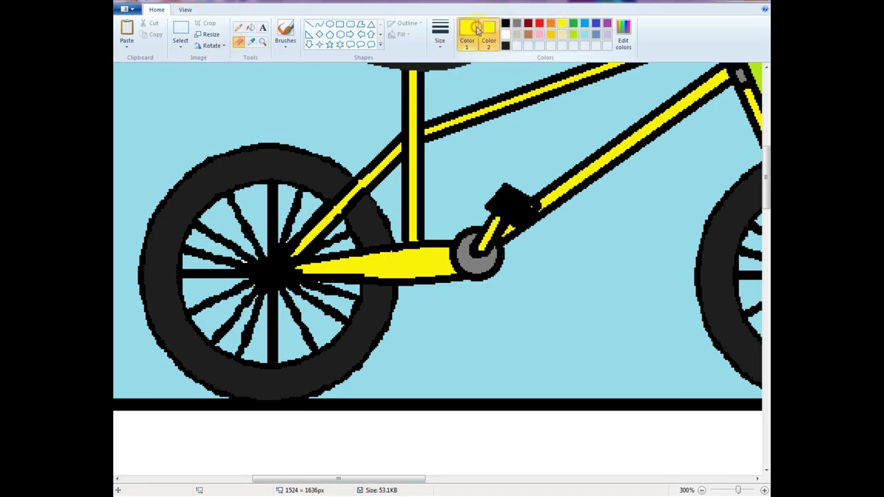